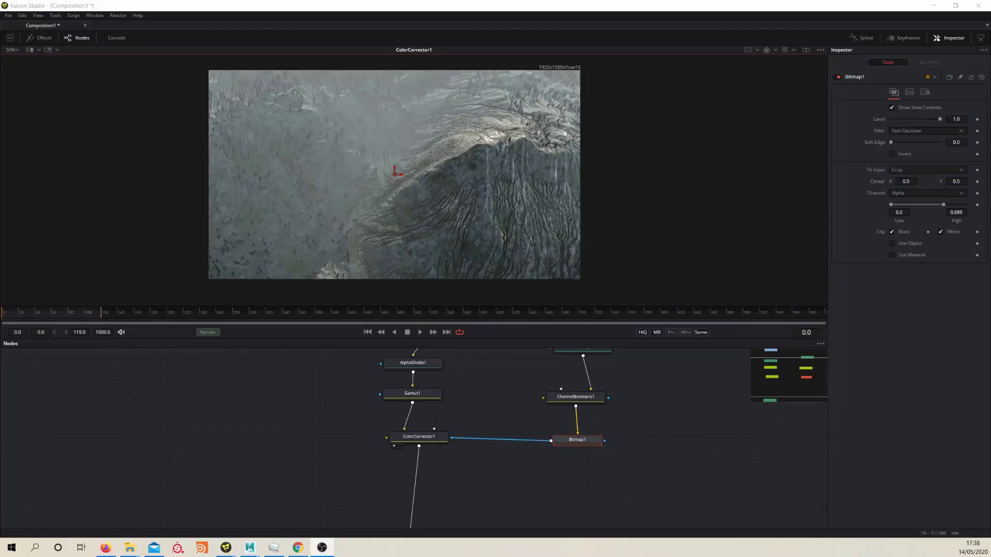
# Add a Cryptomatte node in the empty area beside the HF_Scene_004 loader's node chain
pyautogui.hotkey('alt', 'Tab')
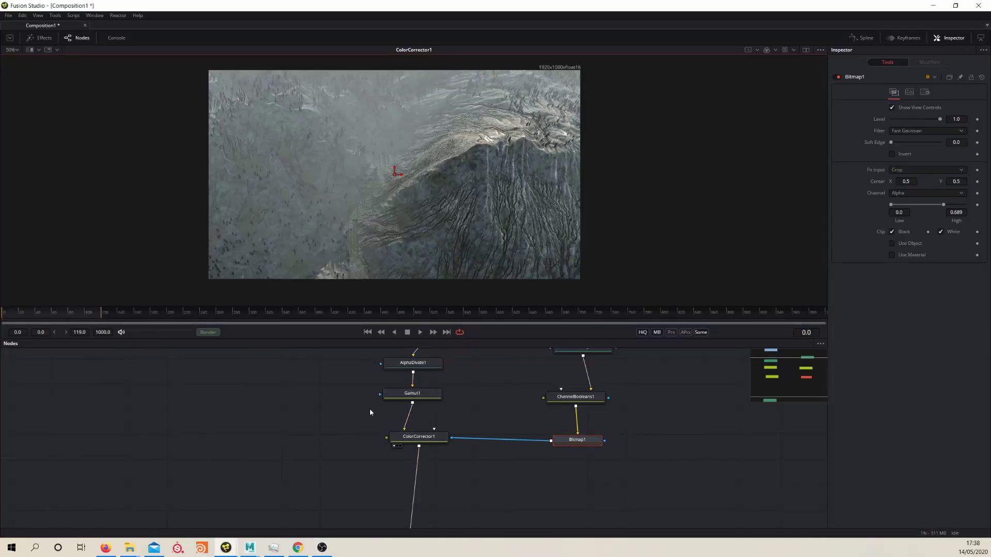
pyautogui.moveTo(360, 404); pyautogui.dragTo(379, 460)
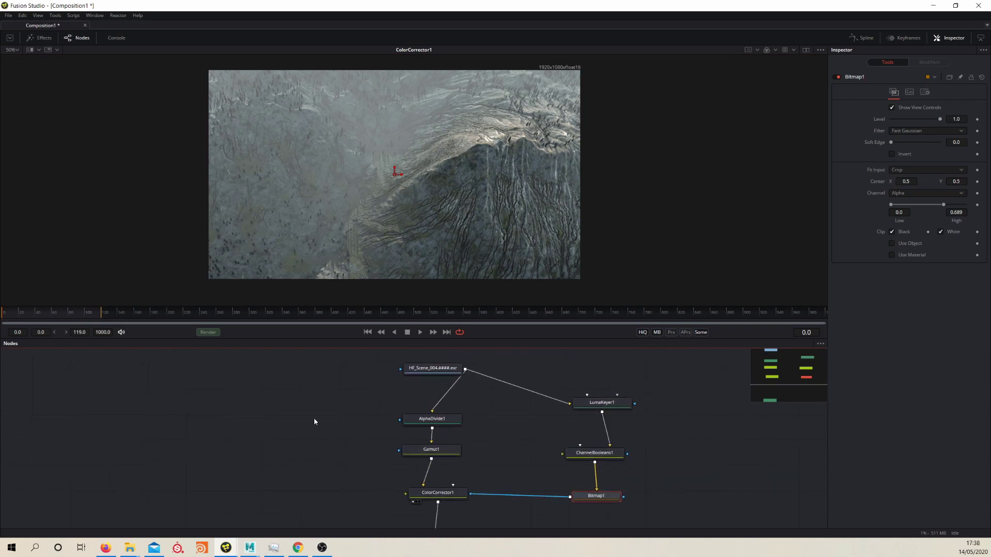
pyautogui.click(314, 419)
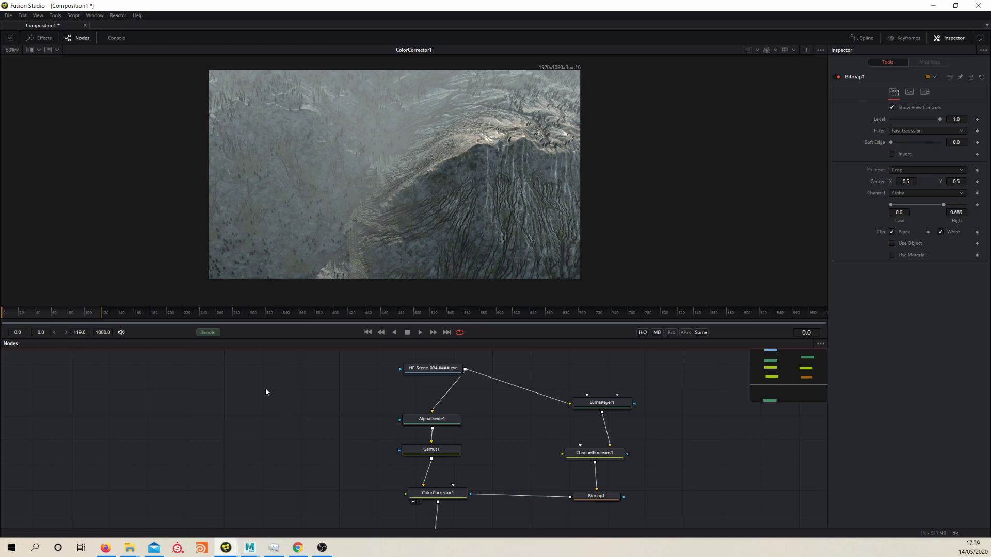
pyautogui.hotkey('ctrl', 'space')
pyautogui.write('c')
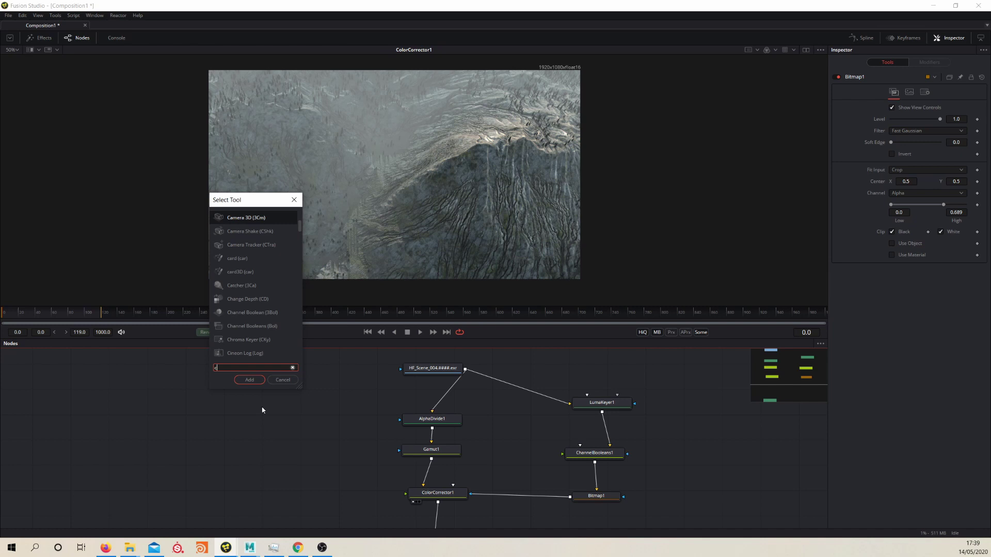
pyautogui.write('ry')
pyautogui.press('Return')
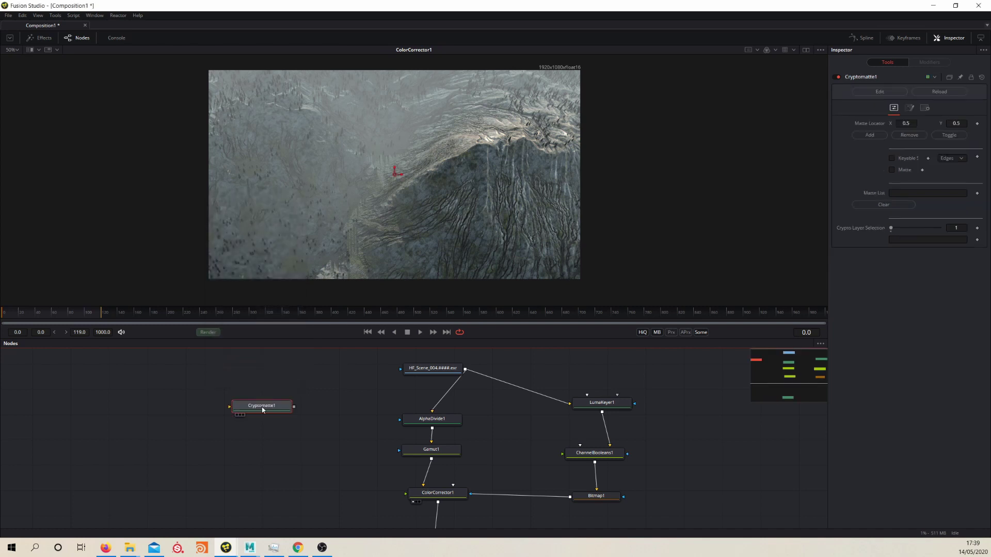
# Connect the HF_Scene_004 loader's output to the Cryptomatte node and display that node in the viewer
pyautogui.moveTo(250, 410); pyautogui.dragTo(438, 375)
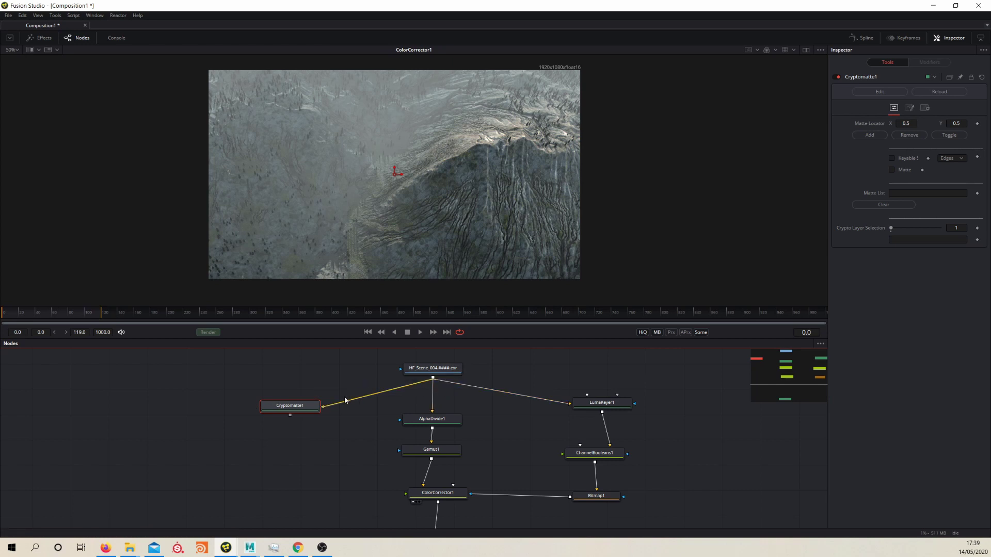
pyautogui.moveTo(320, 404); pyautogui.dragTo(382, 217)
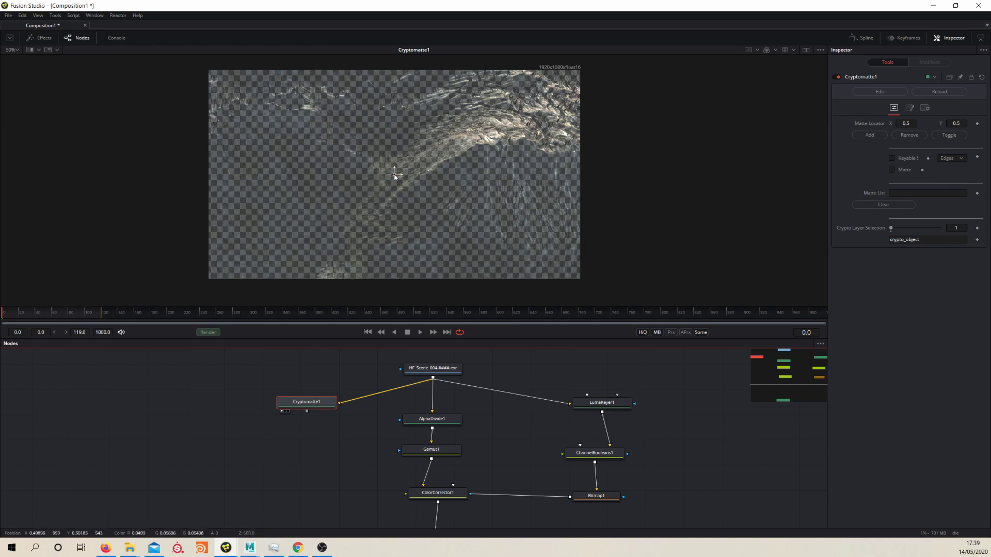
pyautogui.scroll(2, 384, 180)
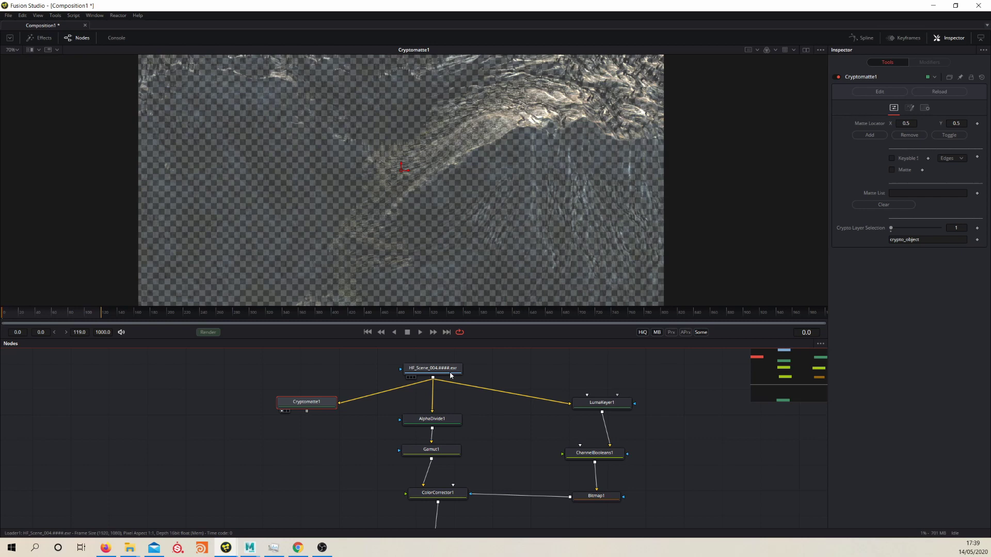
# Place the matte locator on a tree in the loader image, add it to the matte list and display the Cryptomatte result
pyautogui.moveTo(451, 375); pyautogui.dragTo(467, 134)
pyautogui.moveTo(404, 153); pyautogui.dragTo(350, 173)
pyautogui.scroll(2, 456, 232)
pyautogui.scroll(5, 350, 174)
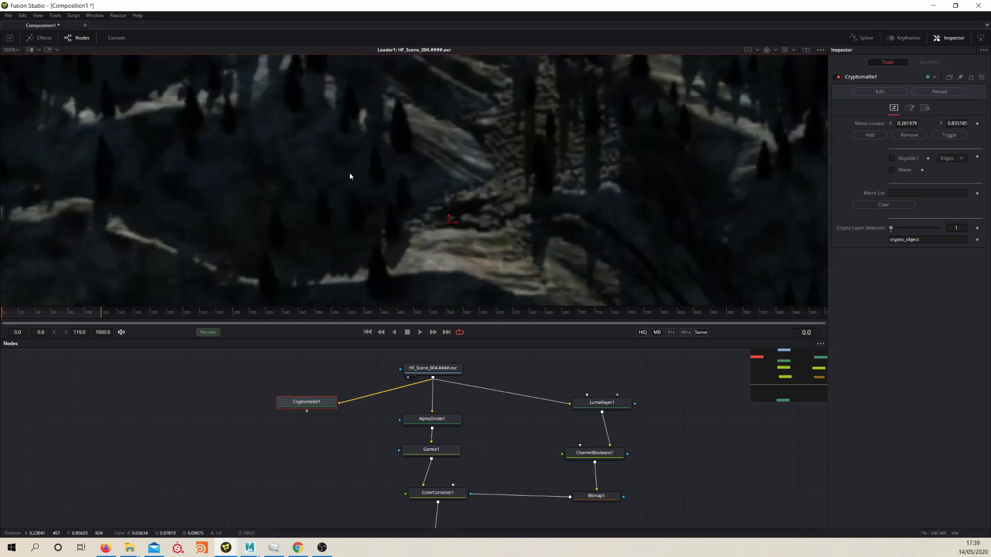
pyautogui.moveTo(449, 223); pyautogui.dragTo(401, 125)
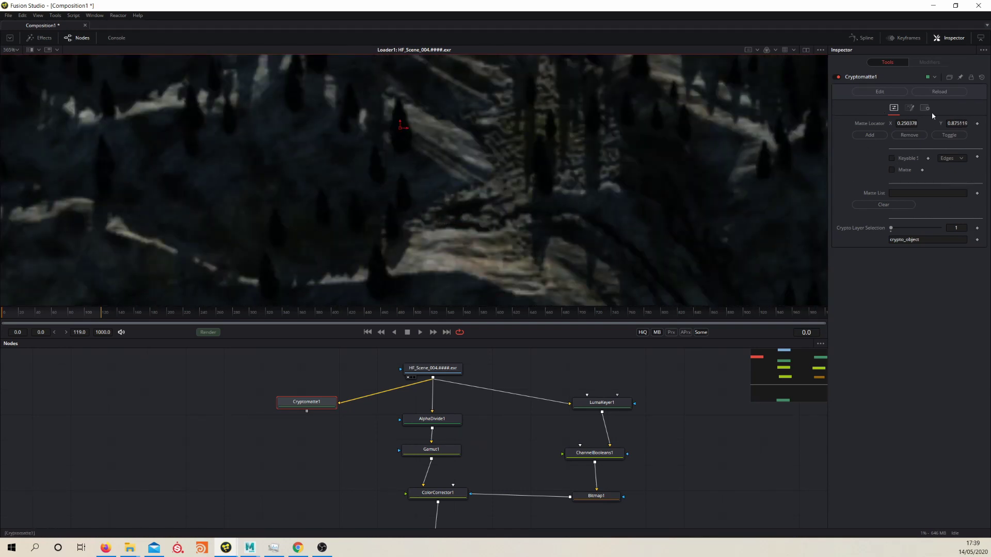
pyautogui.click(870, 135)
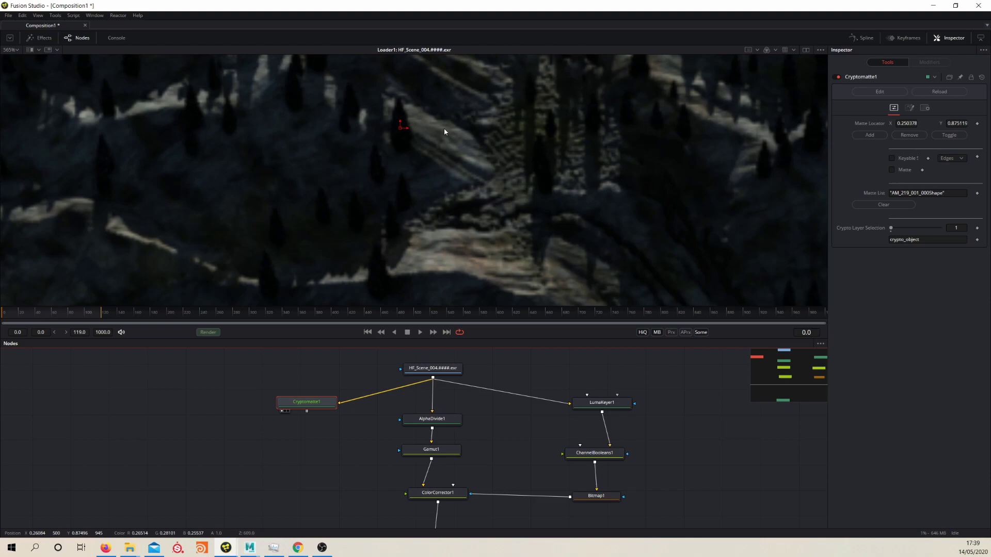
pyautogui.press('1')
pyautogui.scroll(-4, 436, 167)
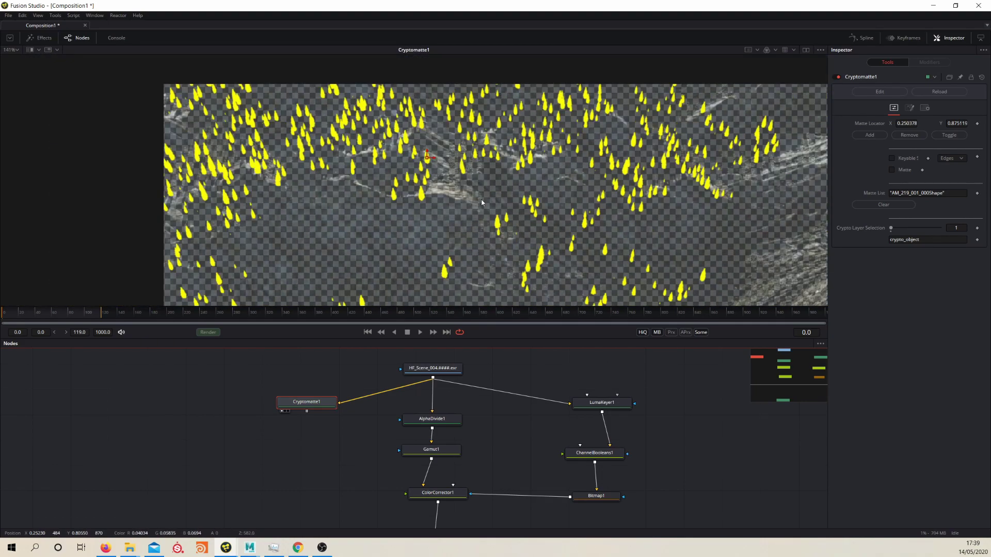
pyautogui.scroll(-3, 413, 159)
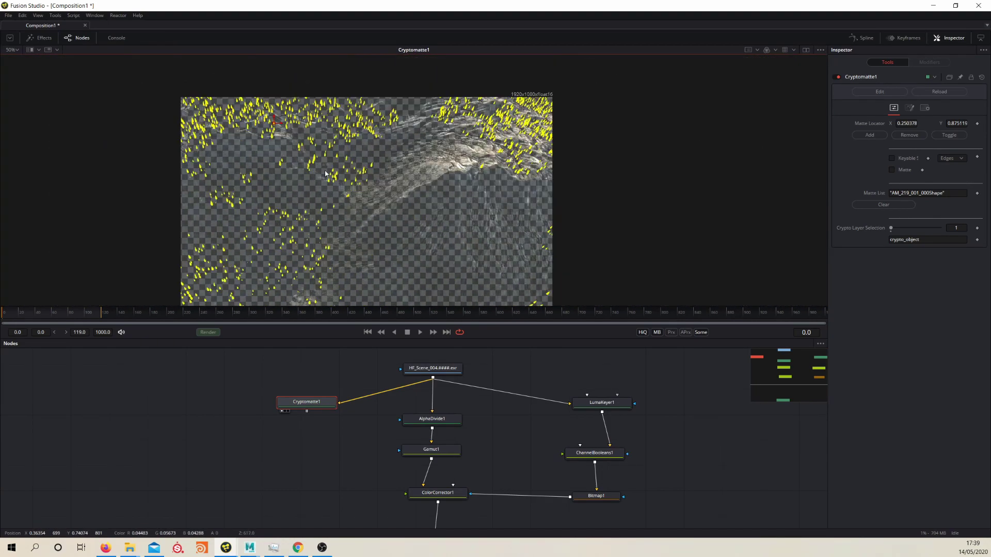
pyautogui.moveTo(350, 199); pyautogui.dragTo(398, 157)
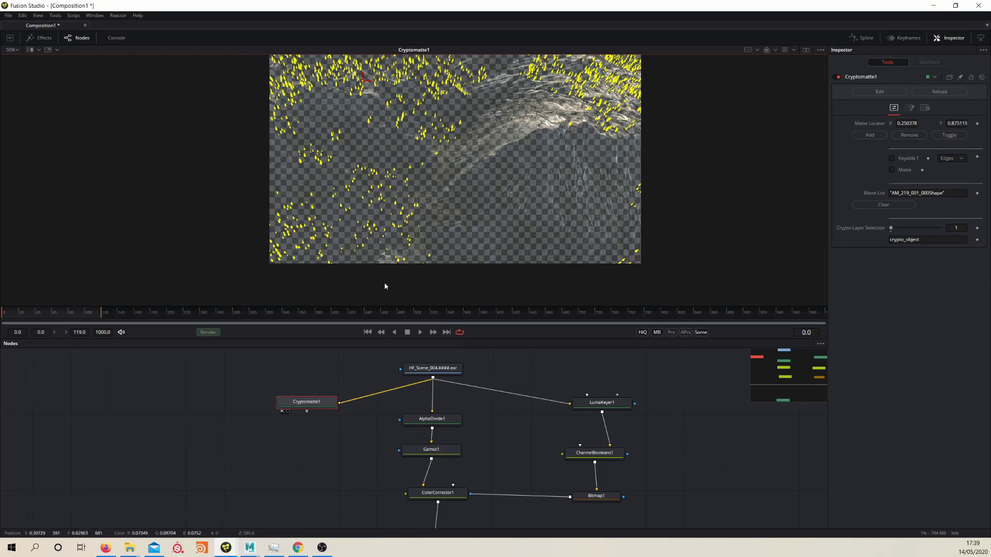
# Try to add a Bitmap mask node to Cryptomatte1, and undo the insertion
pyautogui.hotkey('shift', 'space')
pyautogui.write('cry')
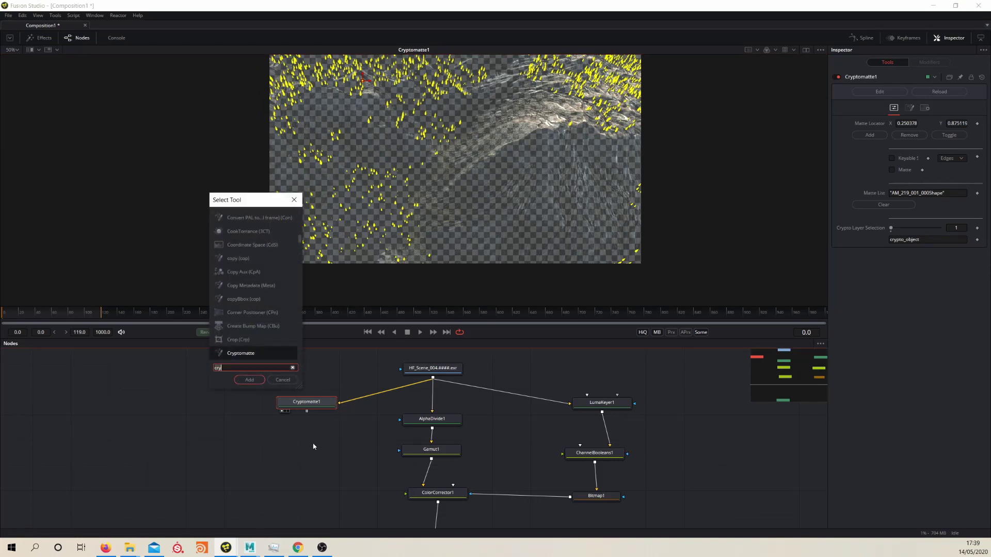
pyautogui.write('bmp')
pyautogui.press('Return')
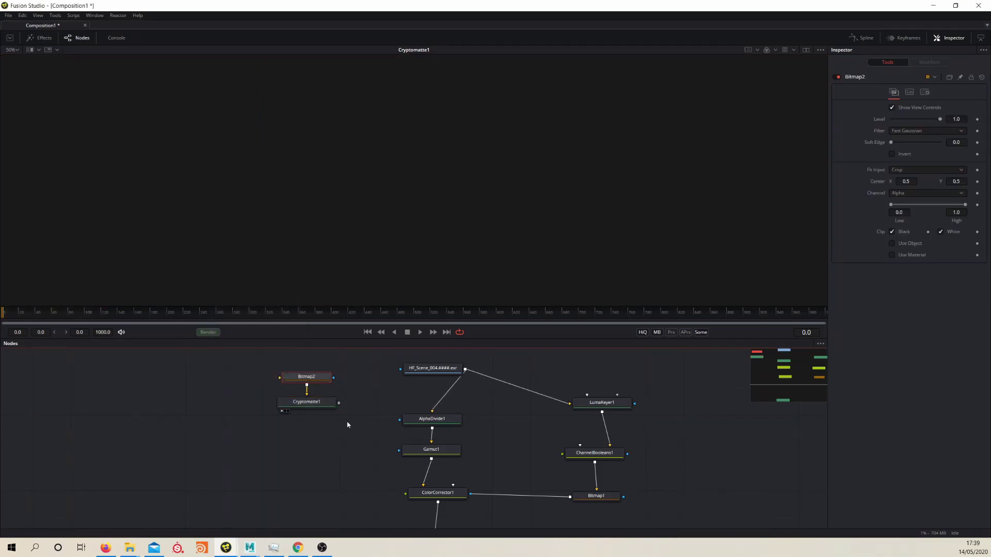
pyautogui.hotkey('ctrl', 'z')
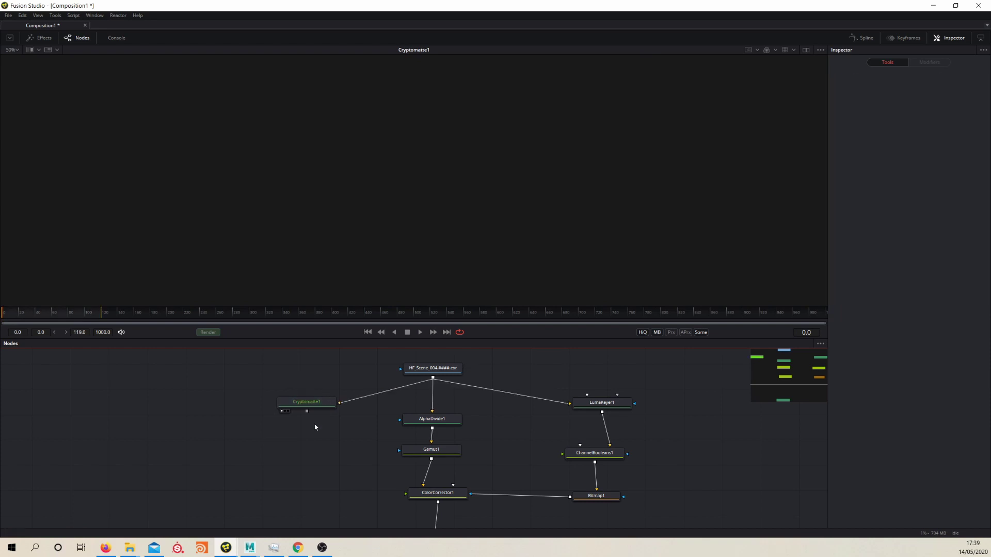
pyautogui.hotkey('shift', 'space')
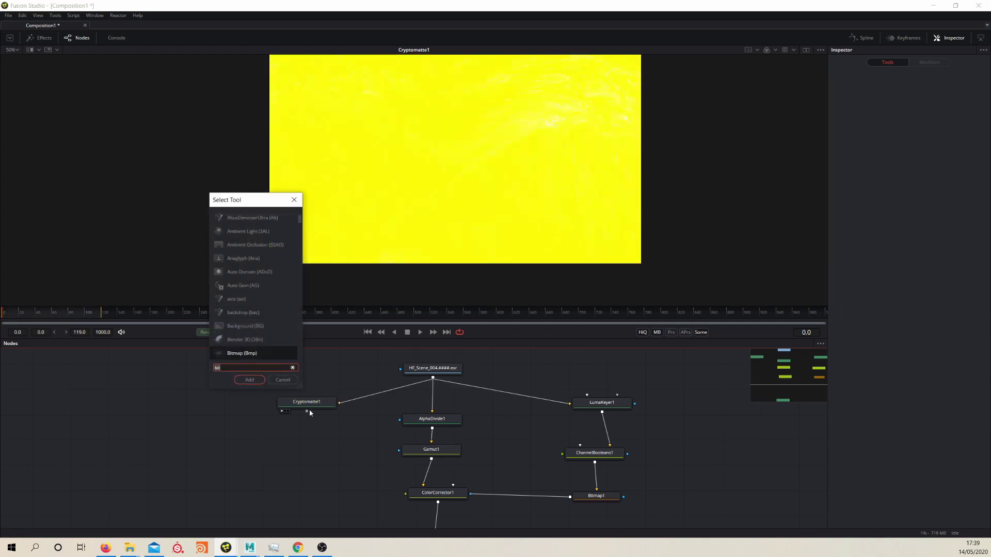
pyautogui.click(285, 380)
# Remove the tree matte from Cryptomatte1 and add it again at the existing locator position, with Cryptomatte1 displayed
pyautogui.click(308, 399)
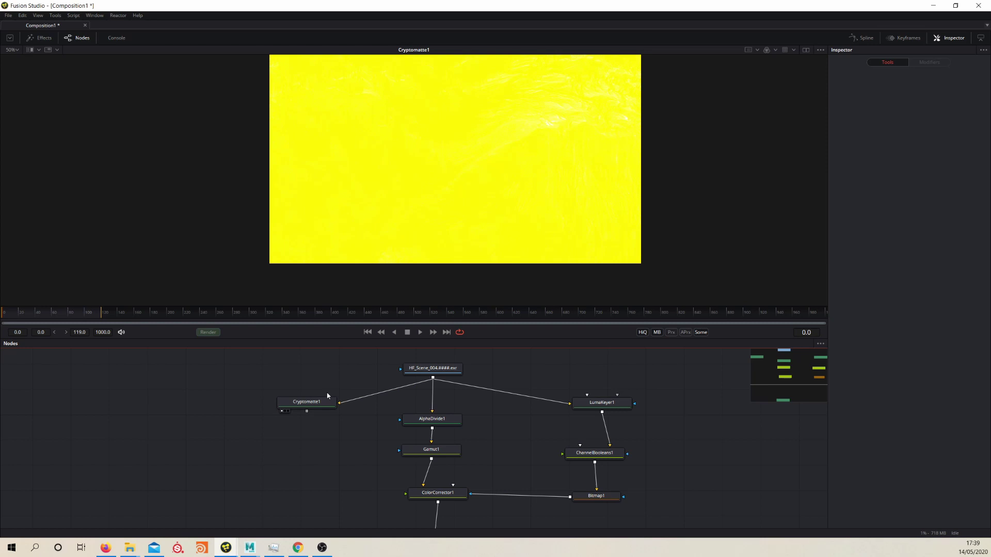
pyautogui.click(327, 399)
pyautogui.moveTo(417, 369); pyautogui.dragTo(494, 145)
pyautogui.scroll(4, 493, 219)
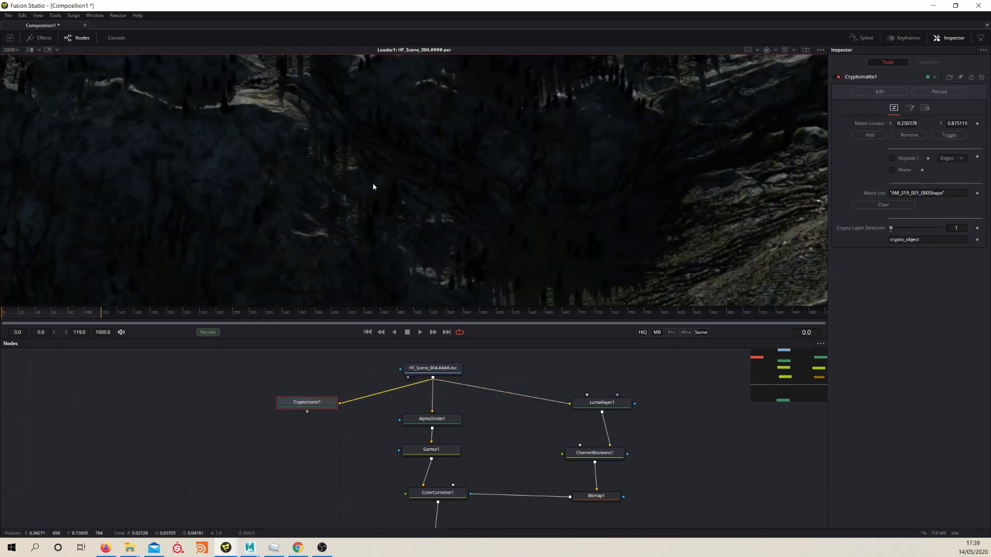
pyautogui.scroll(3, 408, 134)
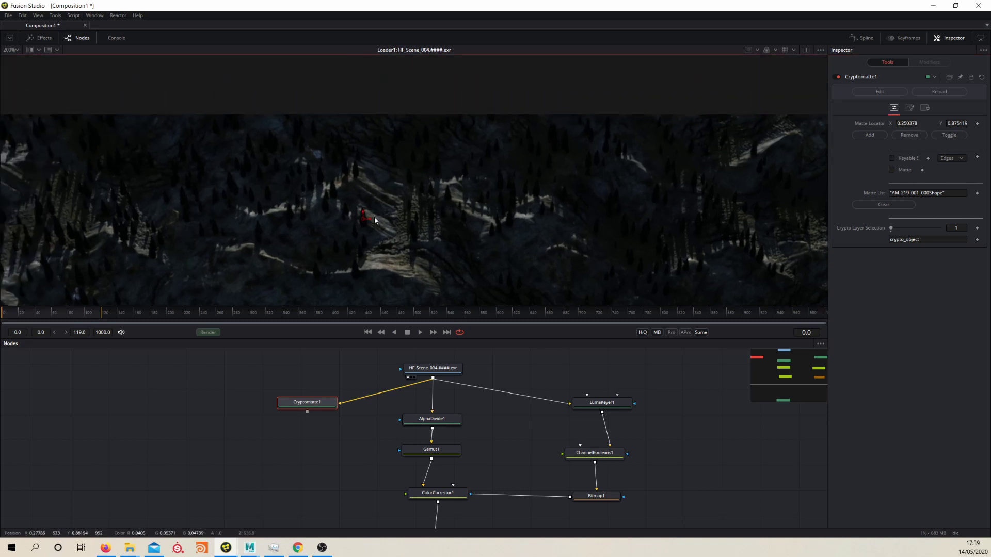
pyautogui.moveTo(321, 404); pyautogui.dragTo(450, 188)
pyautogui.click(910, 135)
pyautogui.click(860, 137)
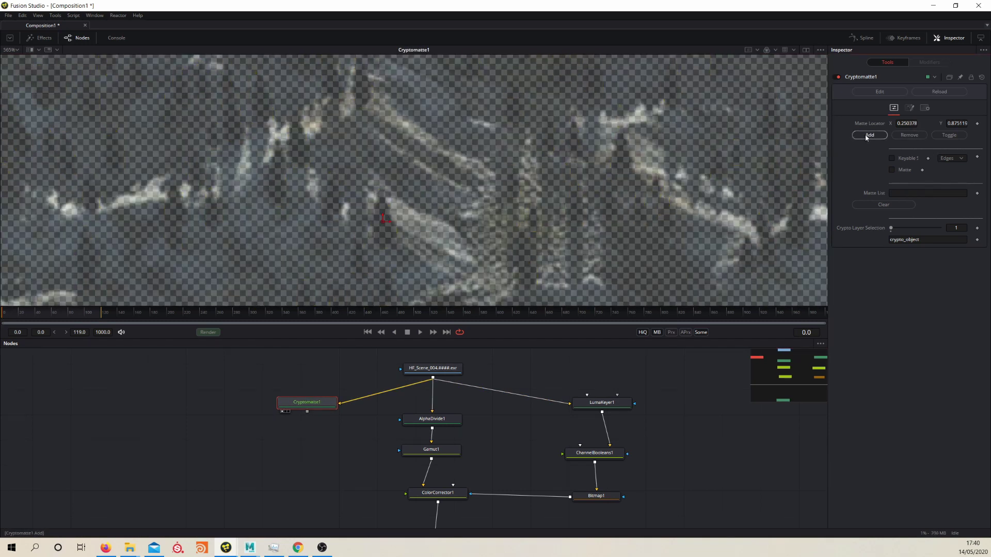
pyautogui.moveTo(330, 261); pyautogui.dragTo(333, 221)
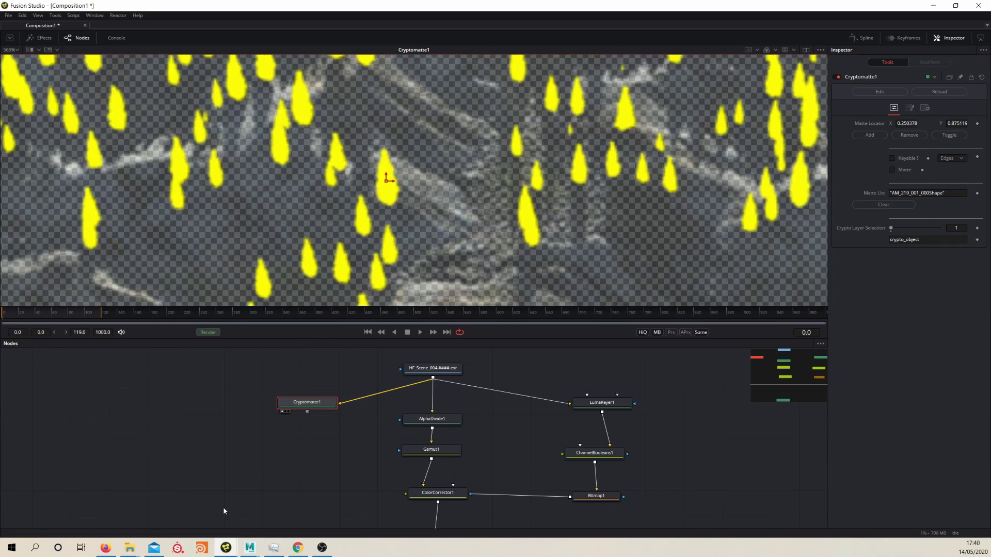
# Add an unconnected Bitmap mask node below Cryptomatte1
pyautogui.click(231, 439)
pyautogui.moveTo(183, 456); pyautogui.dragTo(201, 445)
pyautogui.hotkey('shift', 'space')
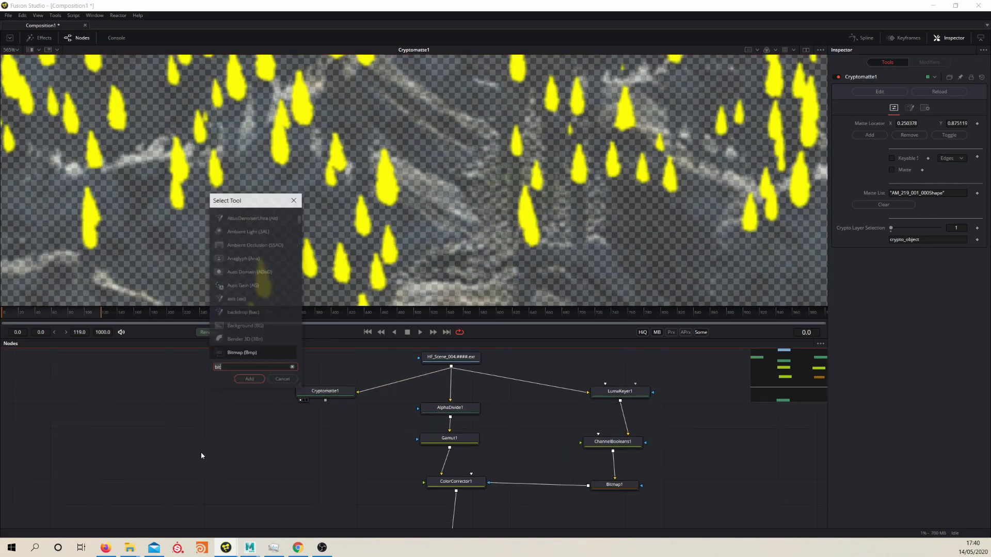
pyautogui.write('bitmap')
pyautogui.press('Return')
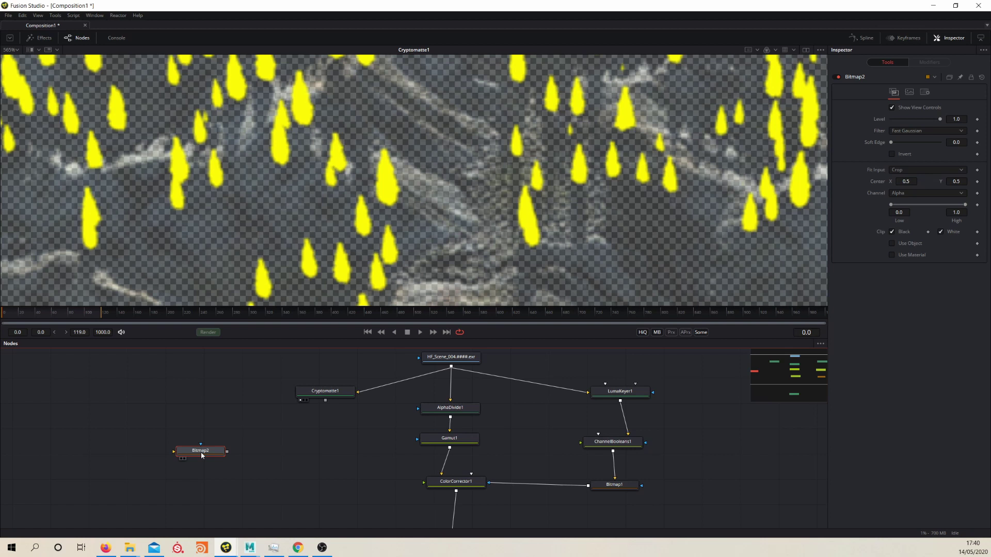
# Feed Cryptomatte1's output into the new Bitmap node, place it beneath Cryptomatte1 and inspect the tree mask in the viewer
pyautogui.moveTo(209, 453); pyautogui.dragTo(325, 401)
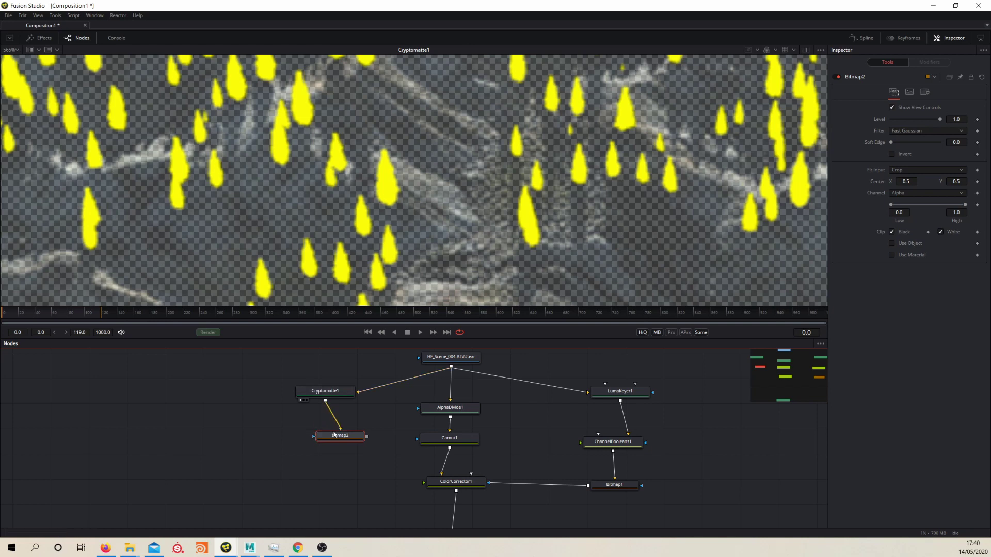
pyautogui.moveTo(334, 434); pyautogui.dragTo(317, 442)
pyautogui.moveTo(419, 204); pyautogui.dragTo(421, 203)
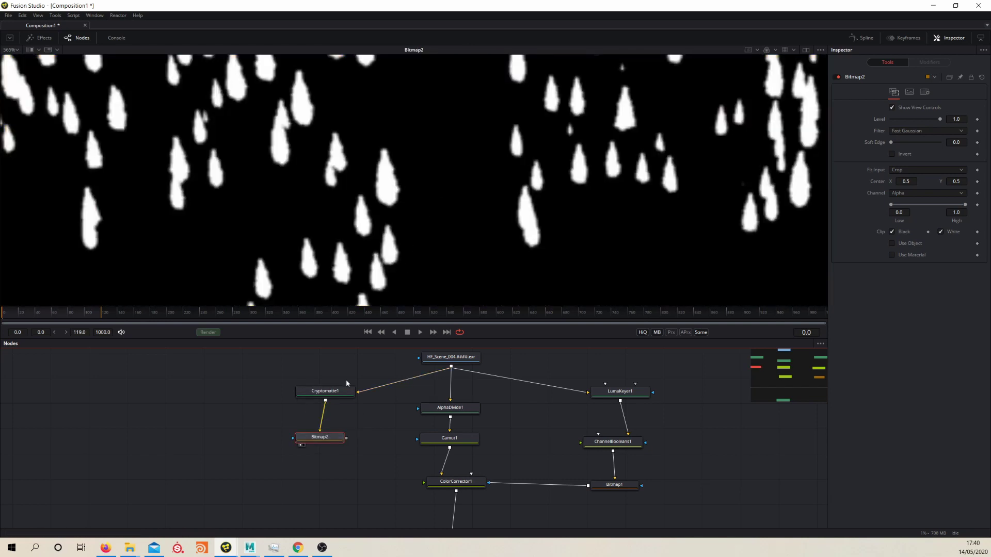
pyautogui.moveTo(483, 151); pyautogui.dragTo(380, 140)
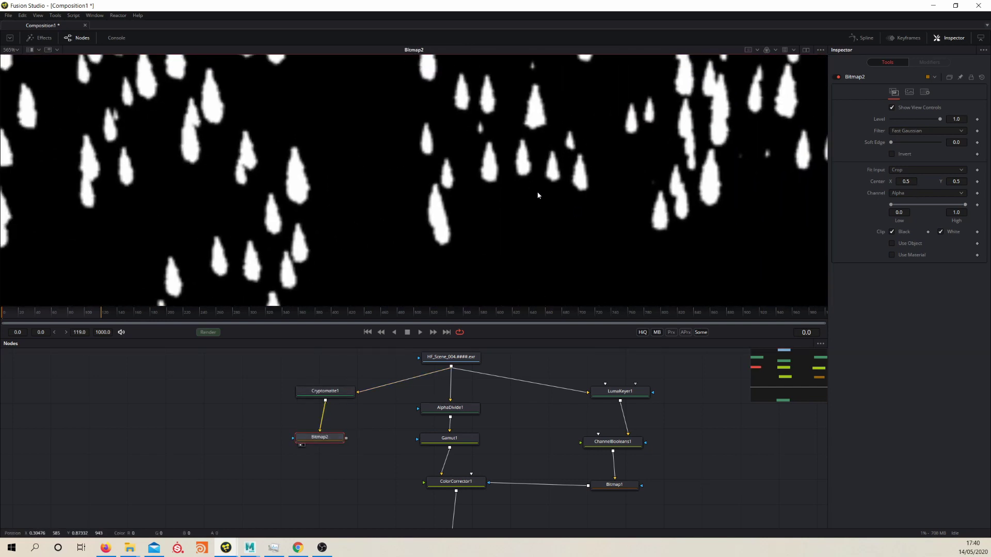
pyautogui.scroll(-5, 501, 182)
pyautogui.scroll(4, 500, 182)
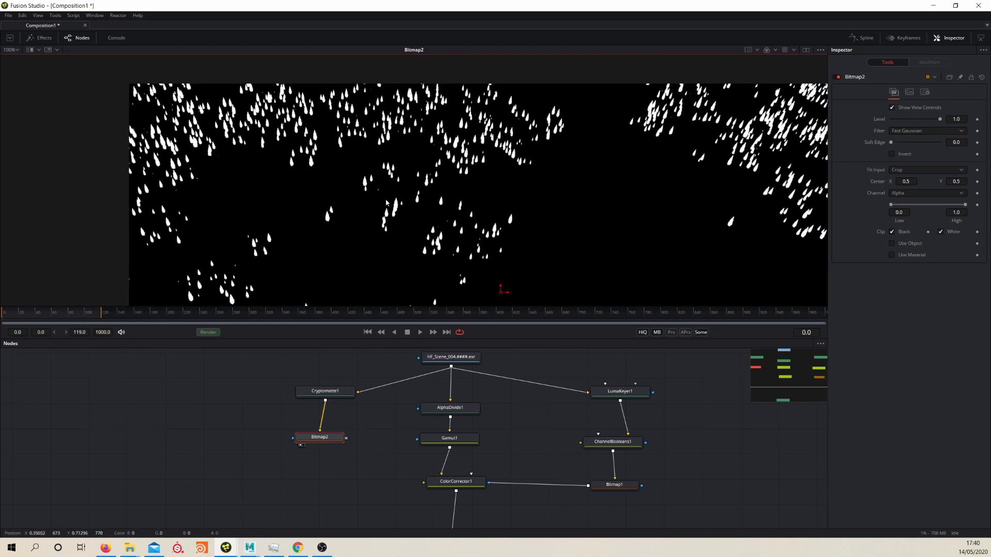
pyautogui.moveTo(466, 162); pyautogui.dragTo(448, 140)
# Move ColorCorrector1 and Bitmap1 together down toward AlphaMultiply1 to make room below Gamut1
pyautogui.moveTo(495, 470); pyautogui.dragTo(510, 396)
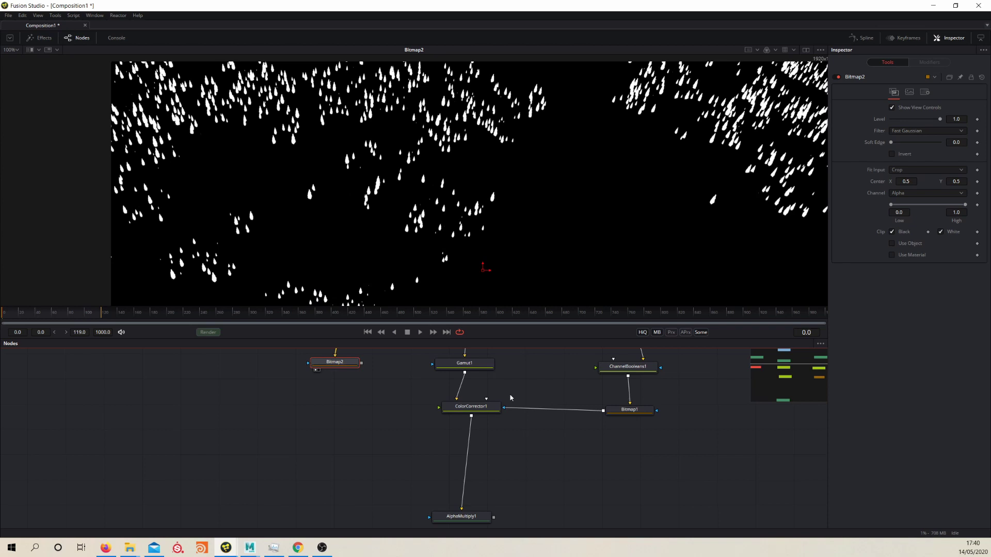
pyautogui.moveTo(414, 398); pyautogui.dragTo(697, 440)
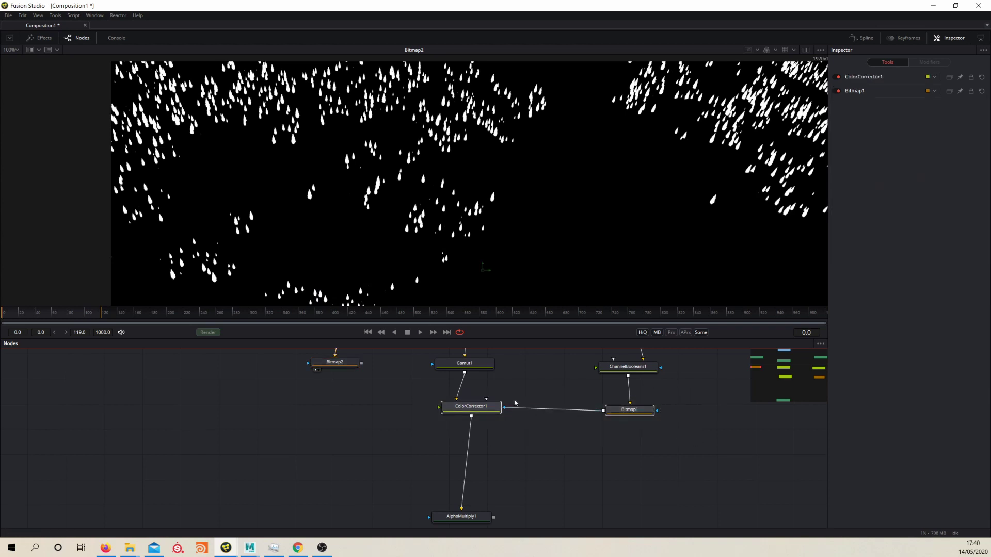
pyautogui.moveTo(493, 416); pyautogui.dragTo(490, 460)
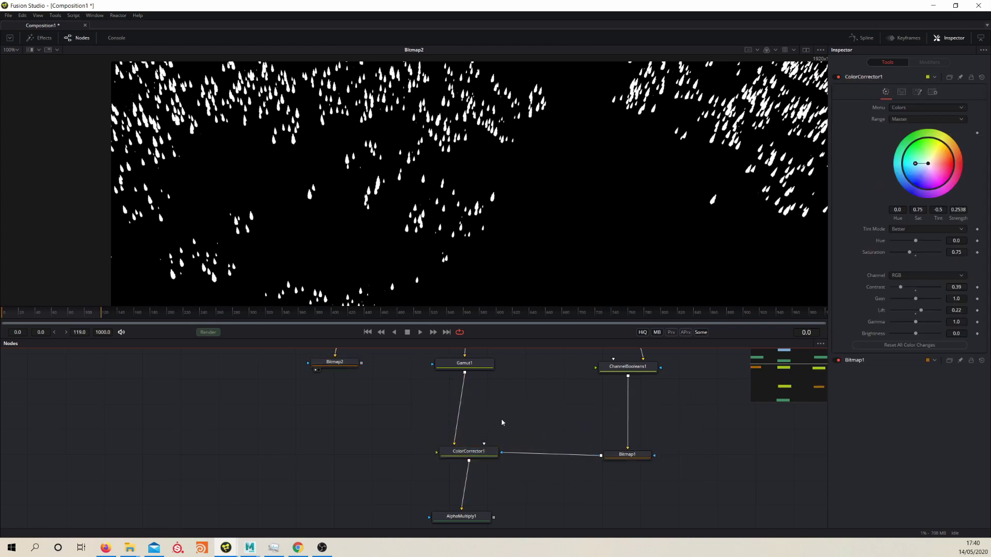
pyautogui.moveTo(487, 408); pyautogui.dragTo(512, 445)
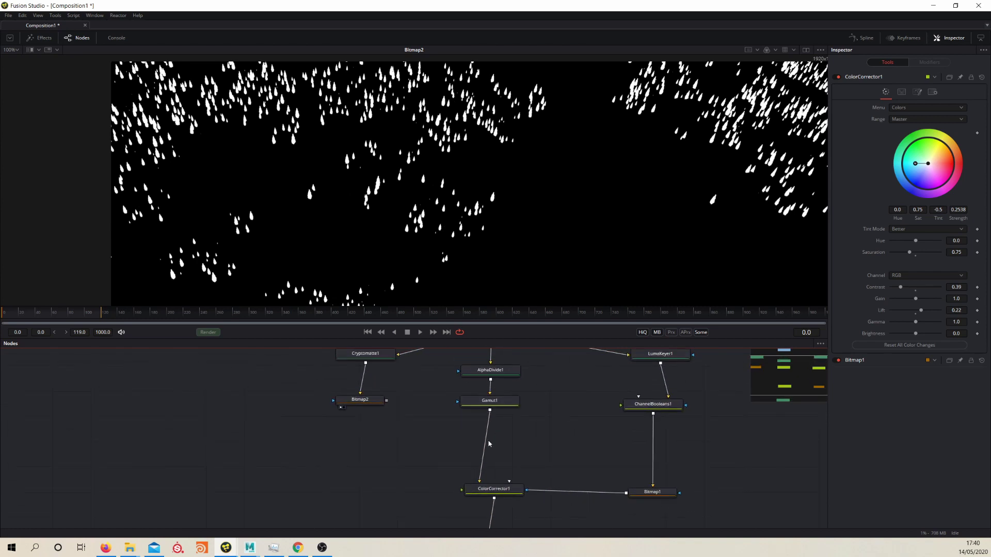
# Display Gamut1 in the viewer and insert a second Color Corrector between Gamut1 and ColorCorrector1
pyautogui.click(465, 410)
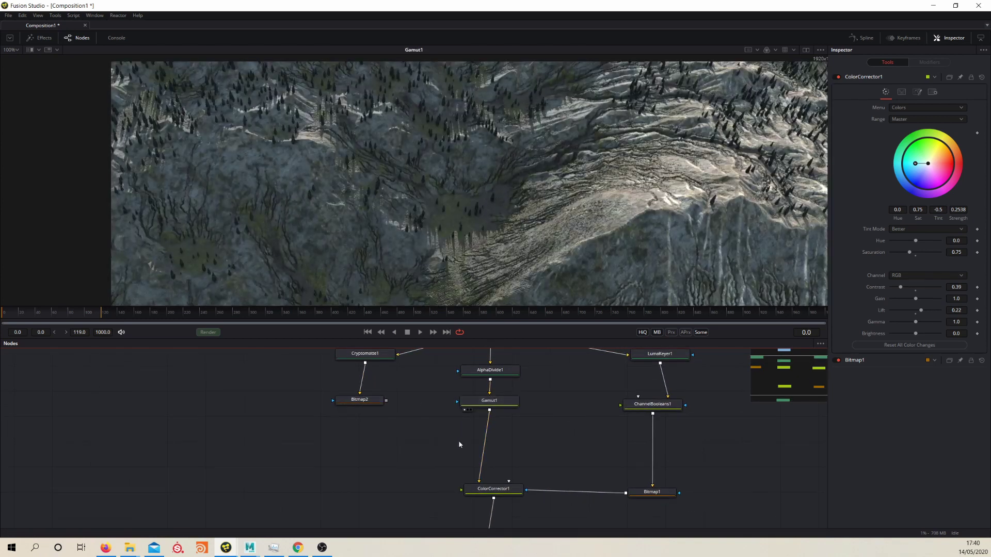
pyautogui.hotkey('shift', 'space')
pyautogui.write('cc')
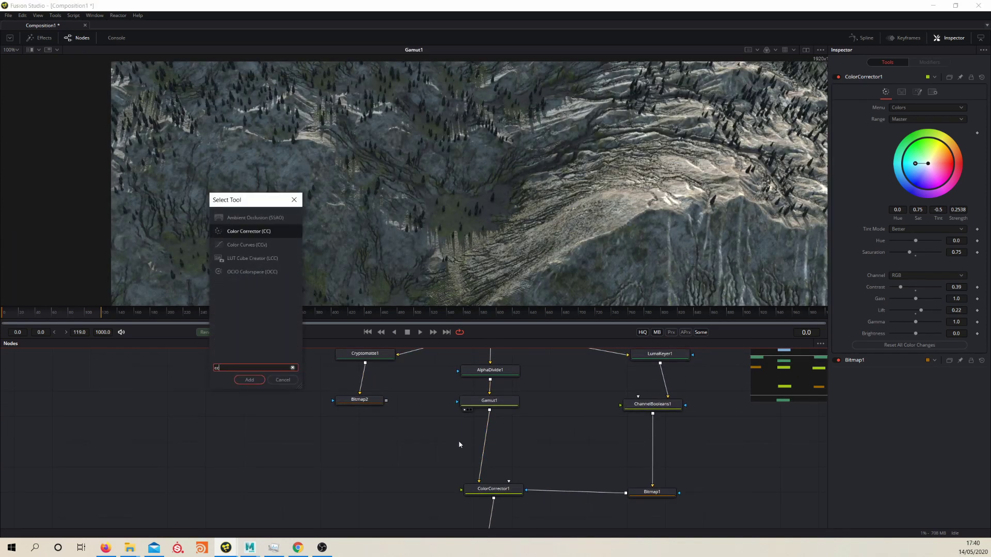
pyautogui.press('Return')
pyautogui.moveTo(474, 442)
pyautogui.mouseDown()
pyautogui.moveTo(495, 447)
pyautogui.moveTo(484, 448)
pyautogui.mouseUp()
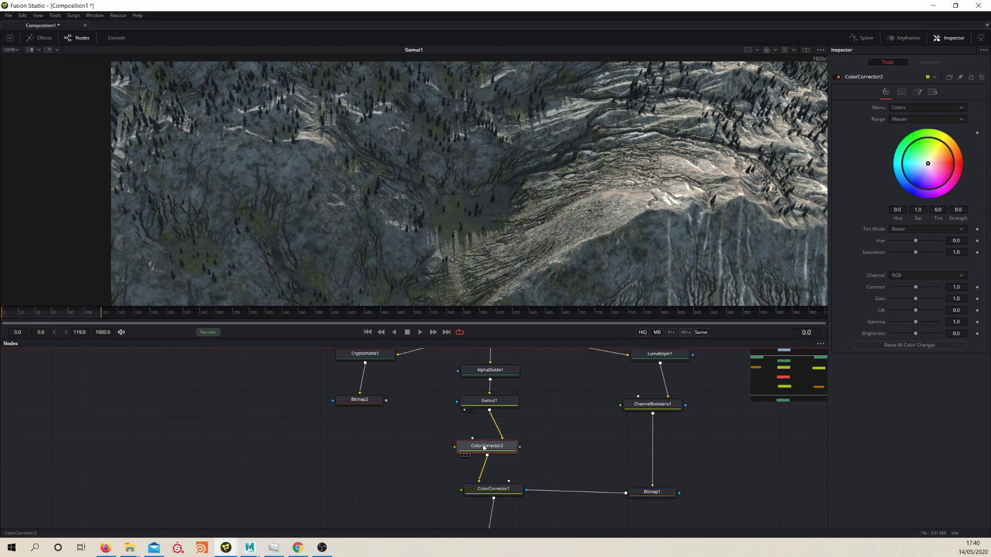
# Rename the newly inserted color corrector below Gamut1 as Tree_CC
pyautogui.rightClick(484, 450)
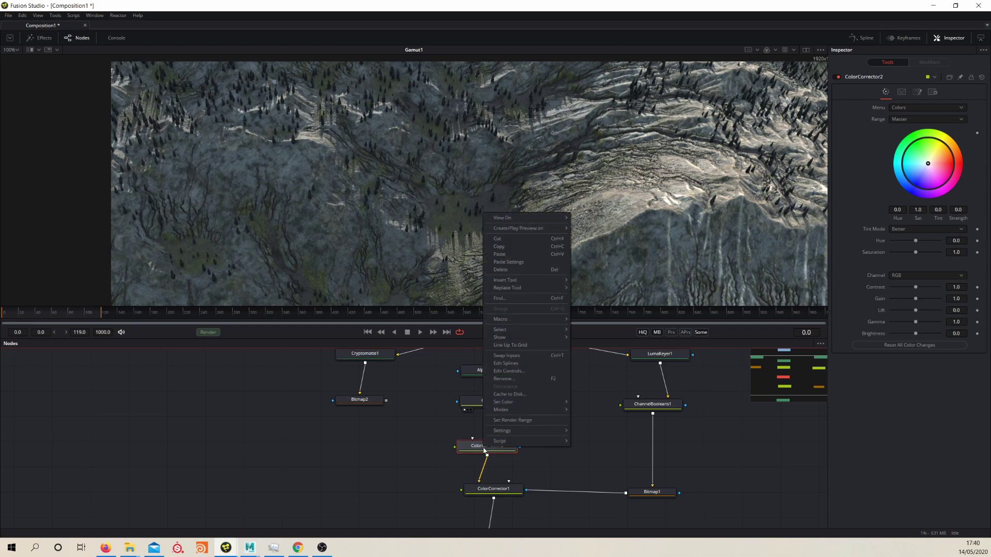
pyautogui.click(508, 380)
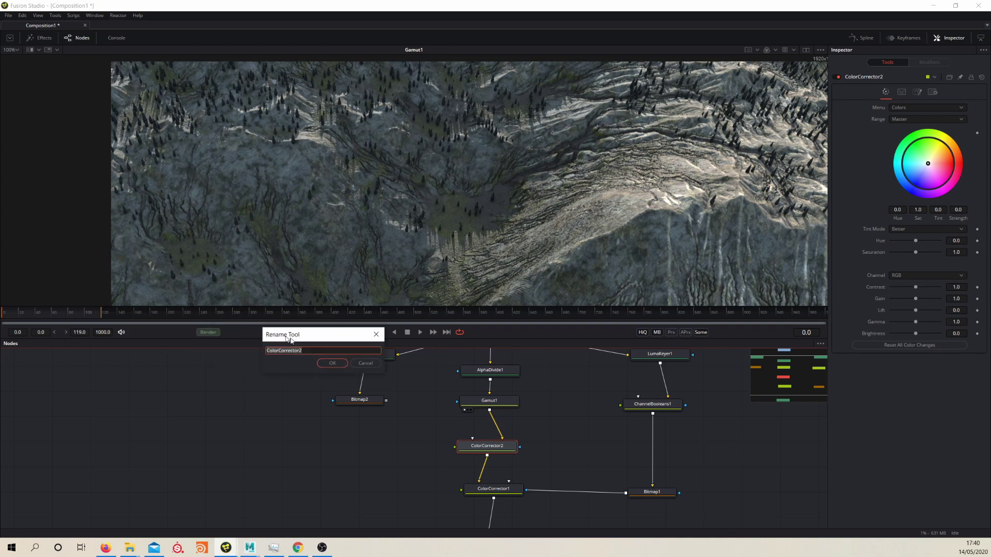
pyautogui.press('End')
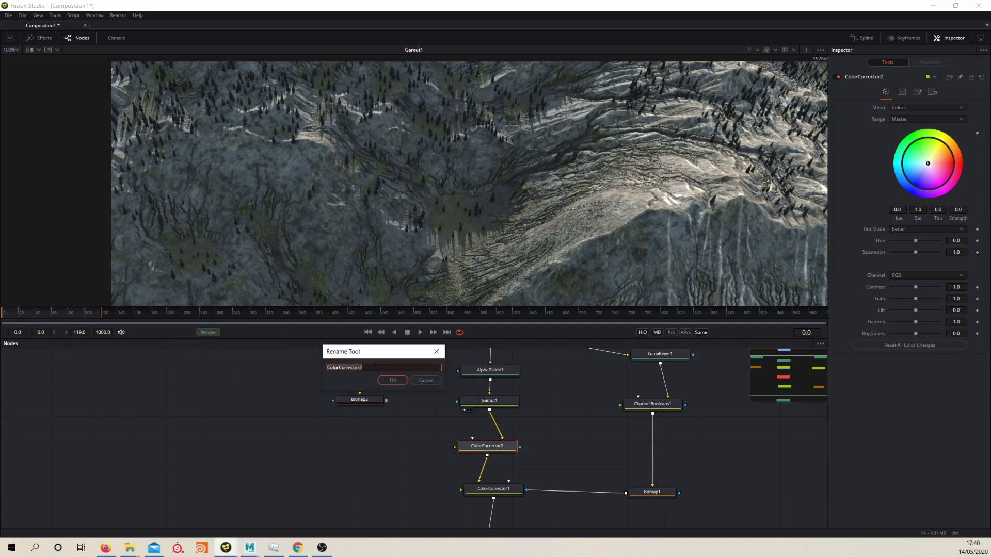
pyautogui.write('Tree_CC')
pyautogui.press('Return')
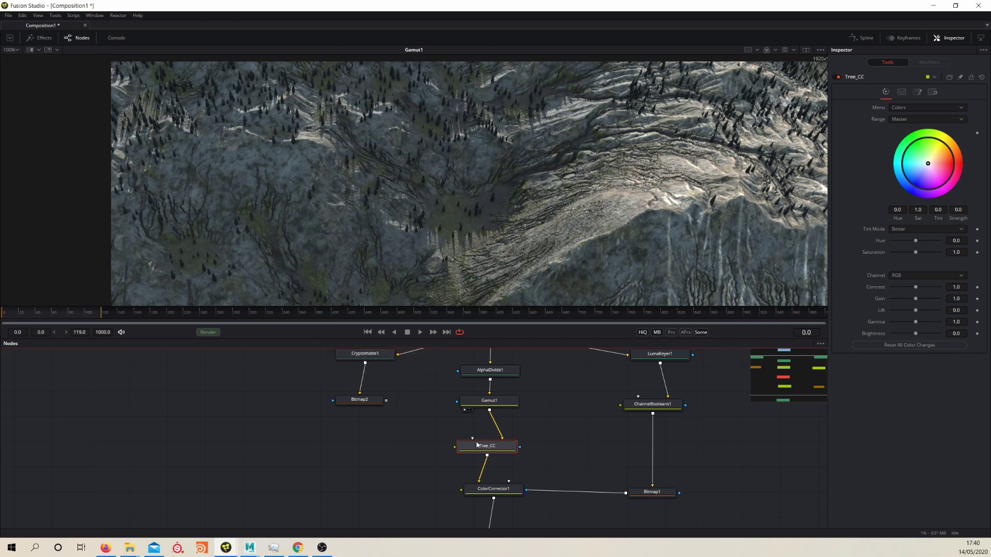
# Connect Bitmap2 to Tree_CC's effect mask input and display Tree_CC in the viewer
pyautogui.moveTo(520, 447); pyautogui.dragTo(386, 403)
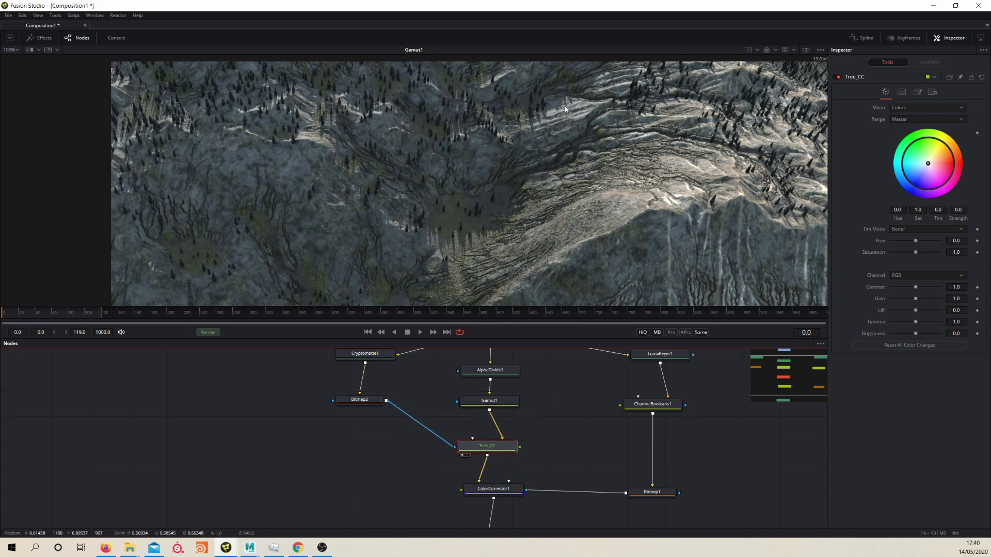
pyautogui.press('1')
pyautogui.moveTo(454, 139); pyautogui.dragTo(494, 174)
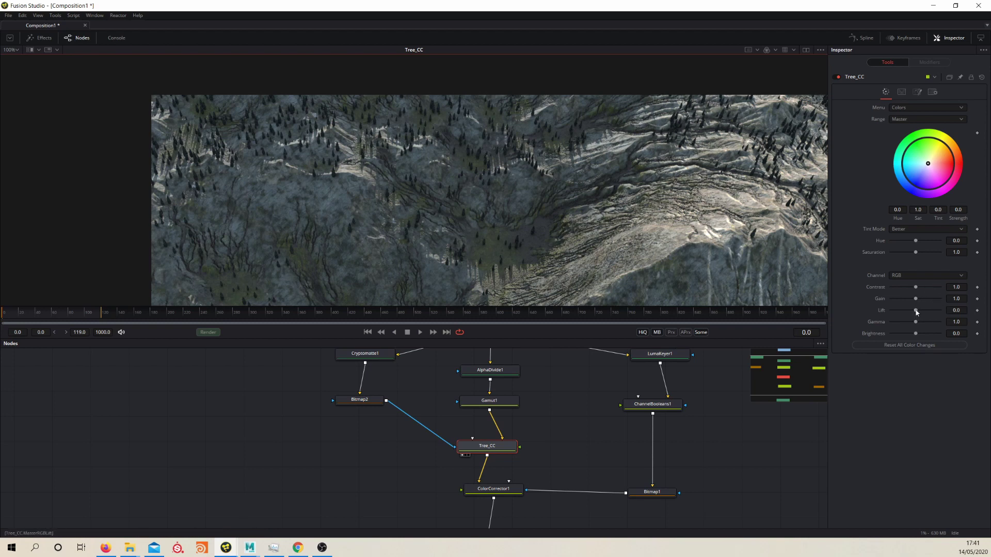
# Set Tree_CC's Contrast to 0.94 and Gain to 1.19, then inspect the corrected trees across the whole image
pyautogui.moveTo(915, 287); pyautogui.dragTo(919, 299)
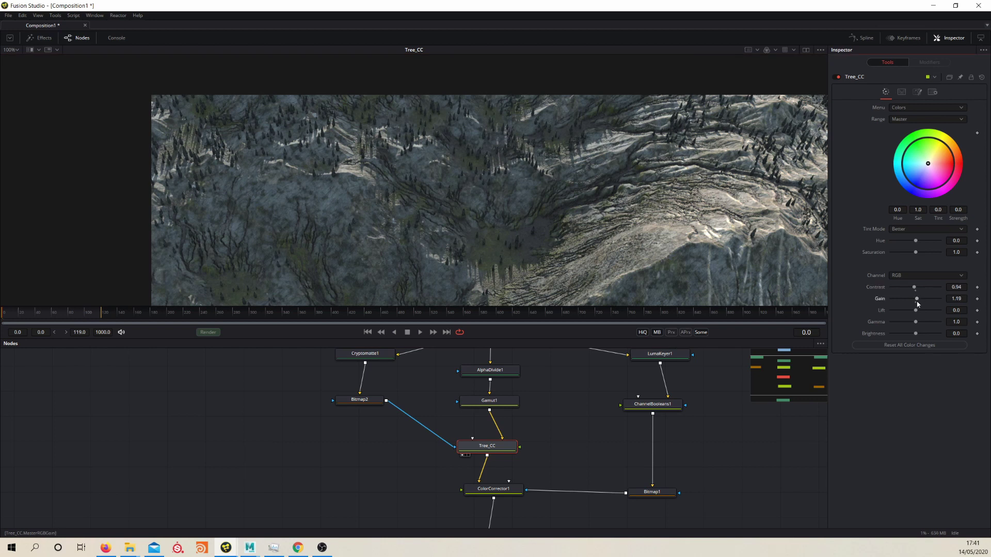
pyautogui.moveTo(388, 264); pyautogui.dragTo(405, 171)
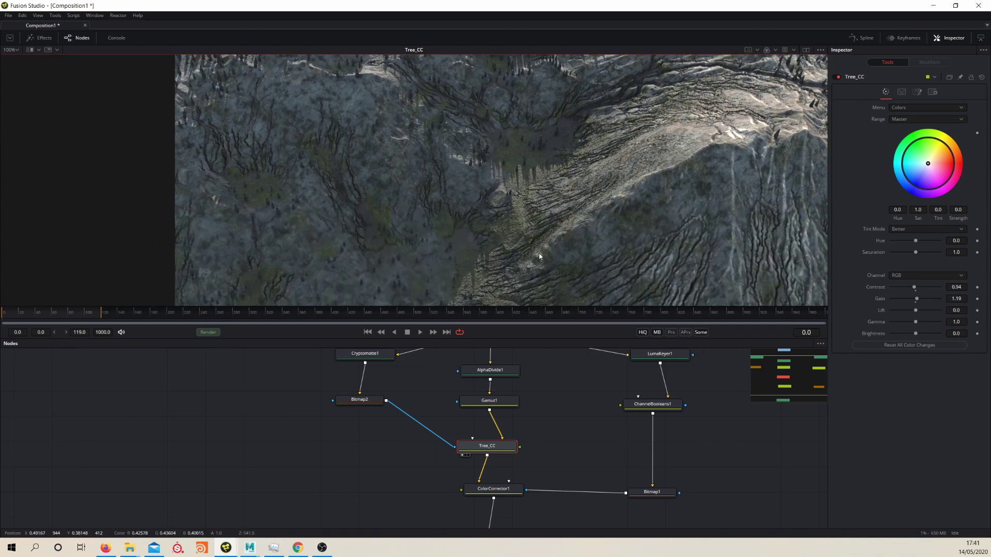
pyautogui.moveTo(540, 256); pyautogui.dragTo(482, 211)
pyautogui.scroll(-2, 486, 187)
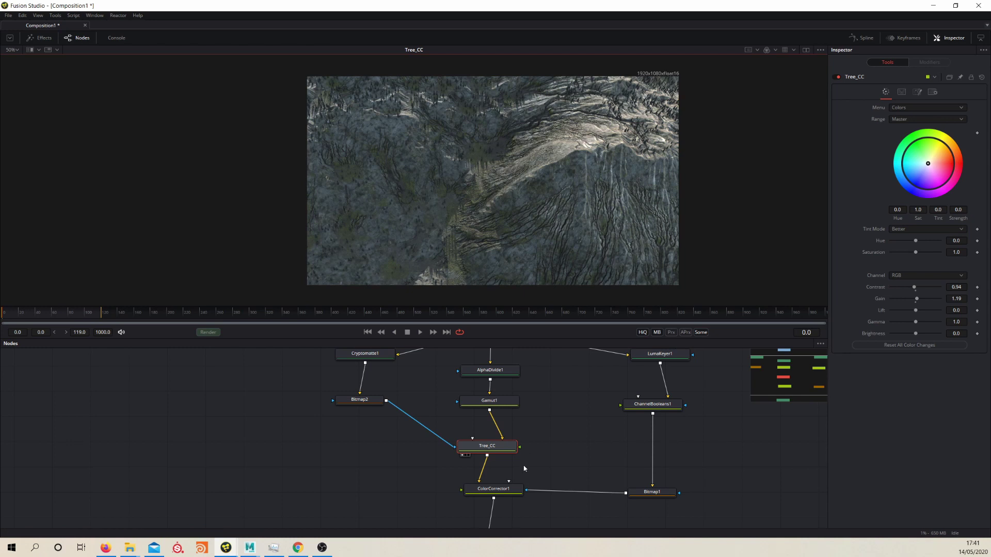
# Display ColorCorrector1 and examine how the tree correction combines with the haze across the landscape
pyautogui.moveTo(528, 476); pyautogui.dragTo(513, 219)
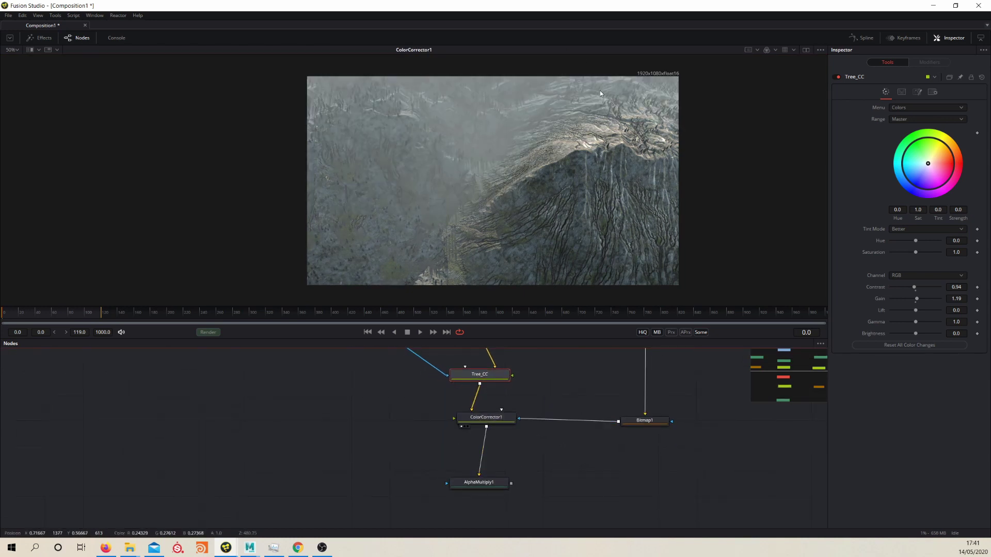
pyautogui.moveTo(491, 109); pyautogui.dragTo(515, 132)
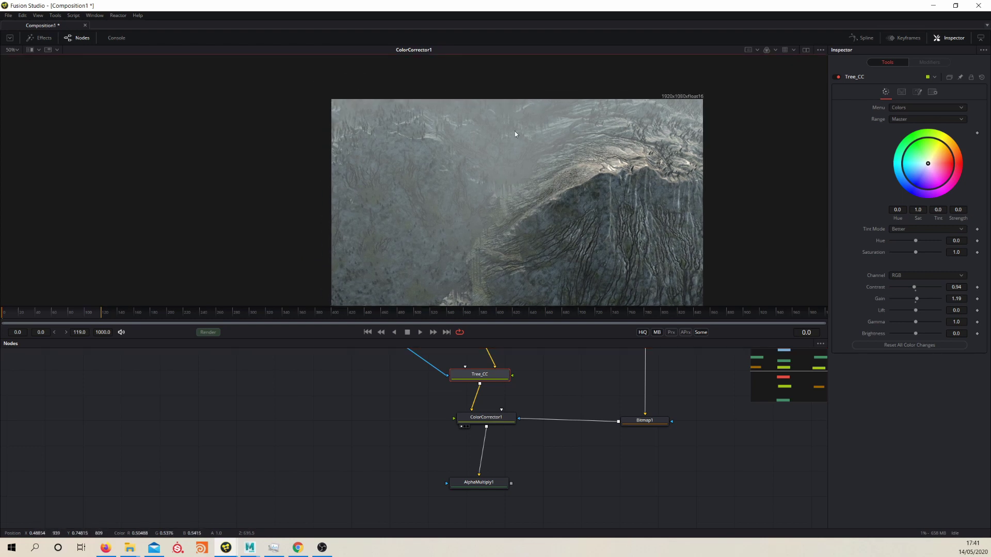
pyautogui.scroll(1, 444, 226)
pyautogui.moveTo(606, 118); pyautogui.dragTo(530, 152)
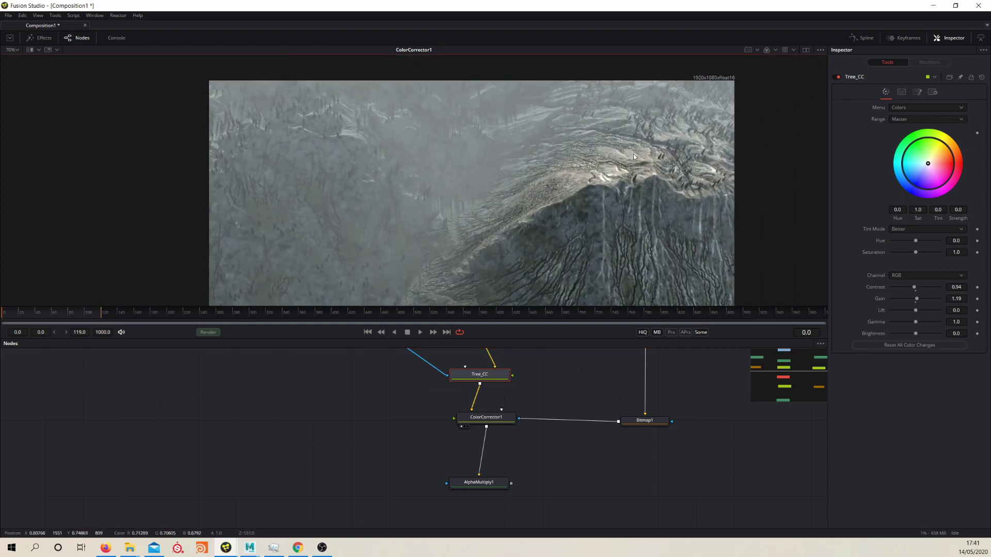
pyautogui.moveTo(497, 191); pyautogui.dragTo(587, 206)
# Display Cryptomatte1 and examine which trees its matte covers across the image
pyautogui.moveTo(393, 412); pyautogui.dragTo(466, 519)
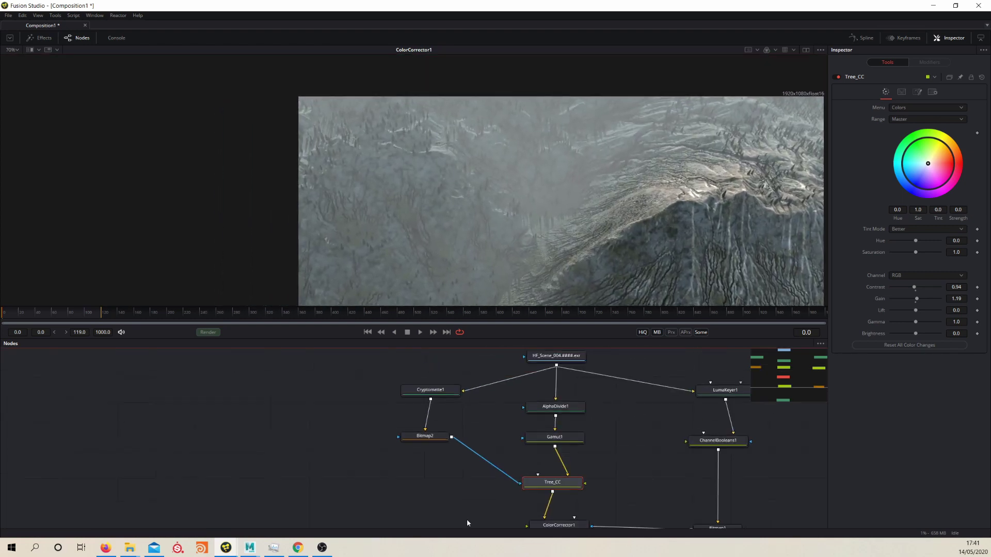
pyautogui.moveTo(443, 391); pyautogui.dragTo(500, 152)
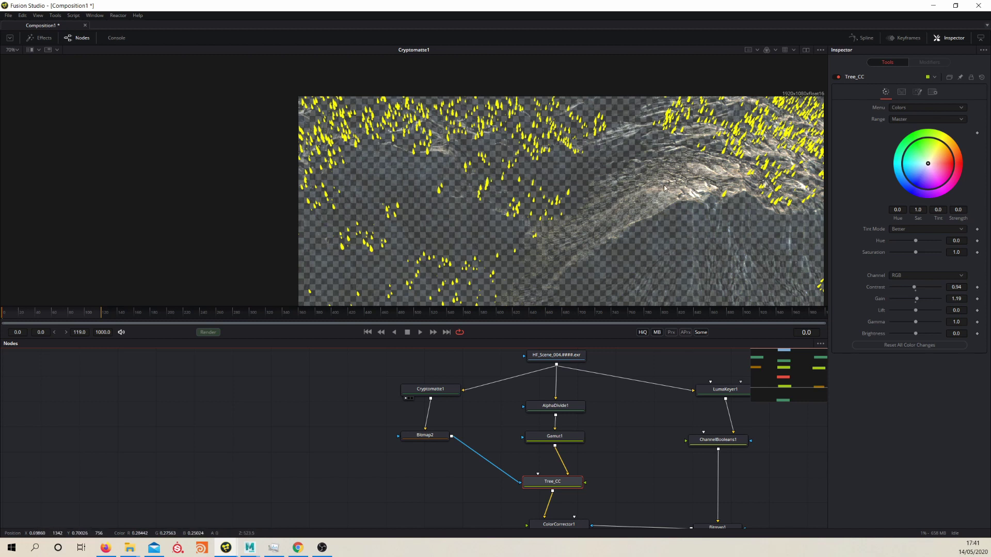
pyautogui.moveTo(659, 240); pyautogui.dragTo(589, 214)
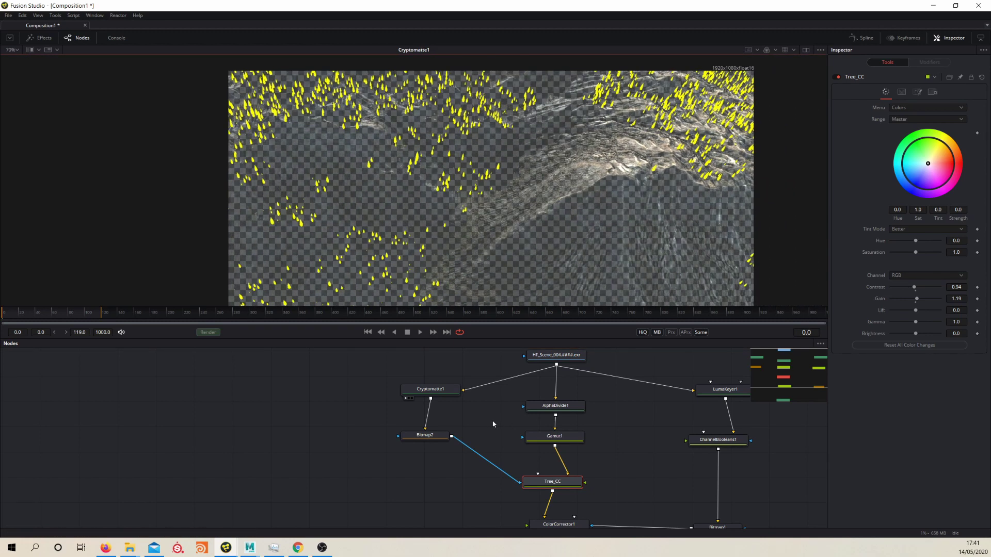
# Move Bitmap2 down level with Tree_CC and review the complete node tree
pyautogui.moveTo(483, 417); pyautogui.dragTo(457, 438)
pyautogui.hscroll(2, 554, 399)
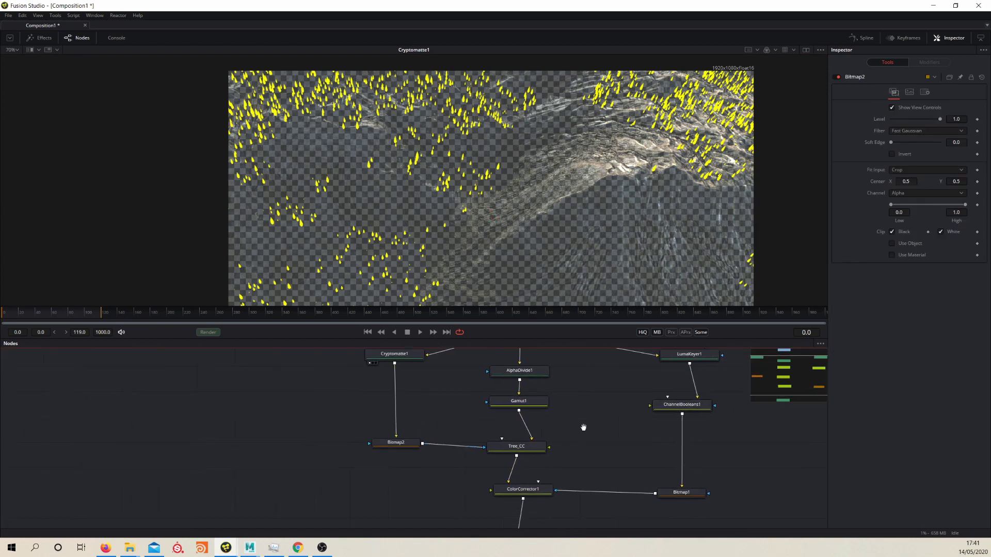
pyautogui.scroll(-3, 554, 400)
pyautogui.moveTo(554, 394); pyautogui.dragTo(510, 431)
pyautogui.scroll(-1, 515, 434)
pyautogui.hscroll(1, 513, 426)
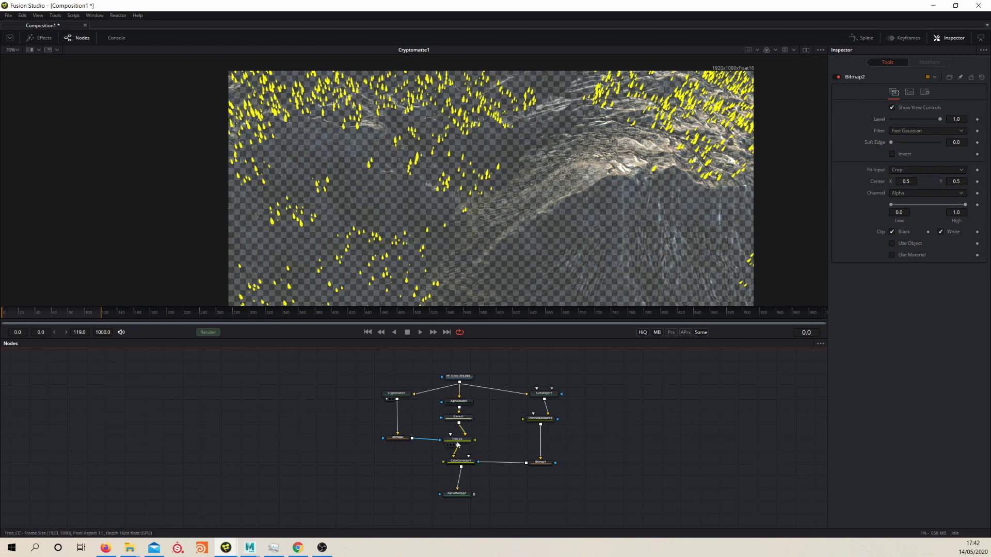
pyautogui.moveTo(427, 463)
pyautogui.mouseDown()
pyautogui.moveTo(419, 407)
pyautogui.moveTo(419, 447)
pyautogui.mouseUp()
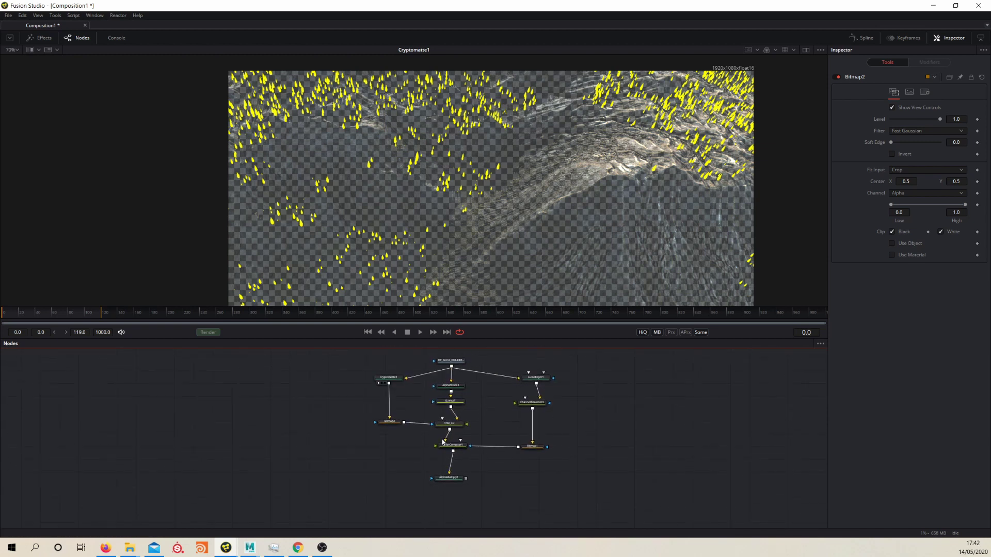